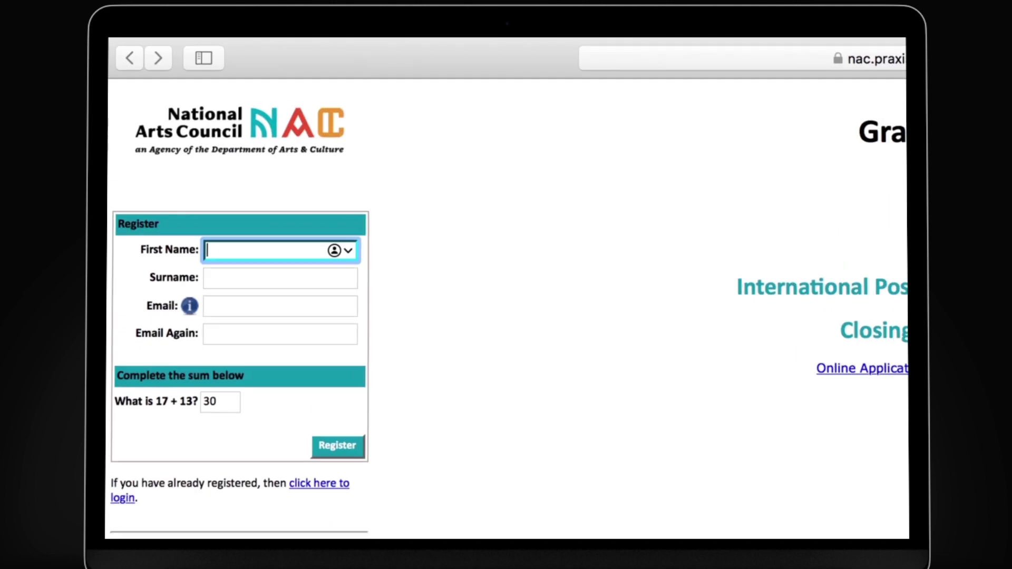
pyautogui.write('Name')
pyautogui.press('Tab')
pyautogui.write('Surnam')
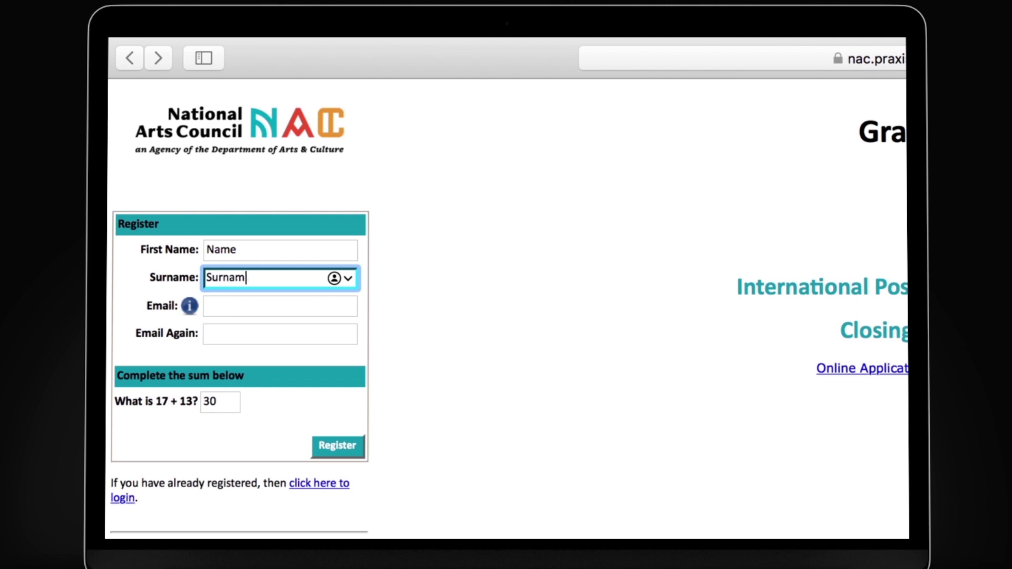
pyautogui.write('e')
pyautogui.press('Tab')
pyautogui.write('example@gmail.com')
pyautogui.press('Tab')
pyautogui.write('example@gmail.com')
pyautogui.click(347, 447)
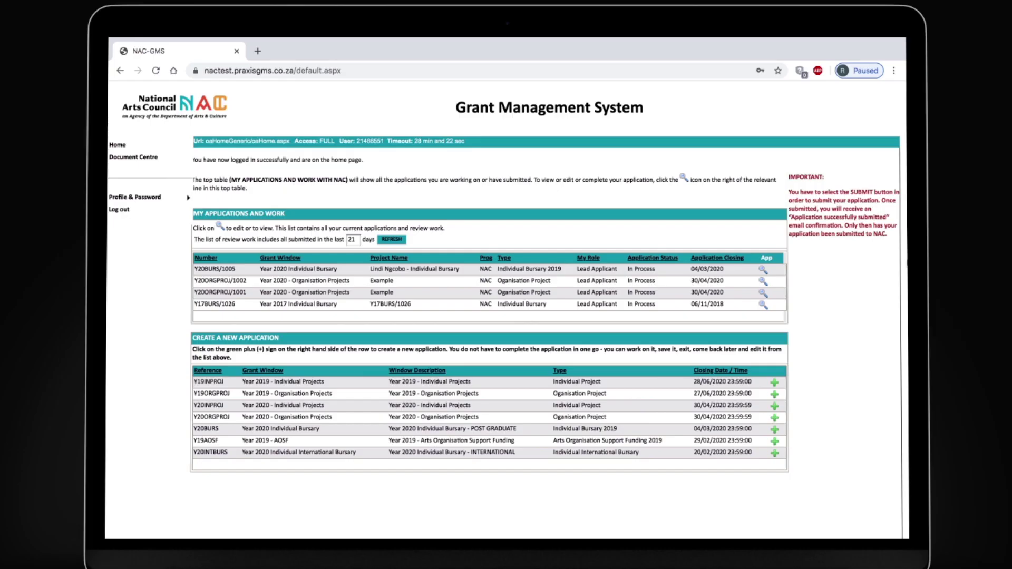
pyautogui.click(774, 406)
# Step: Enter 'Project Example' as project title and 'Name Surname' as the individual name
pyautogui.click(350, 196)
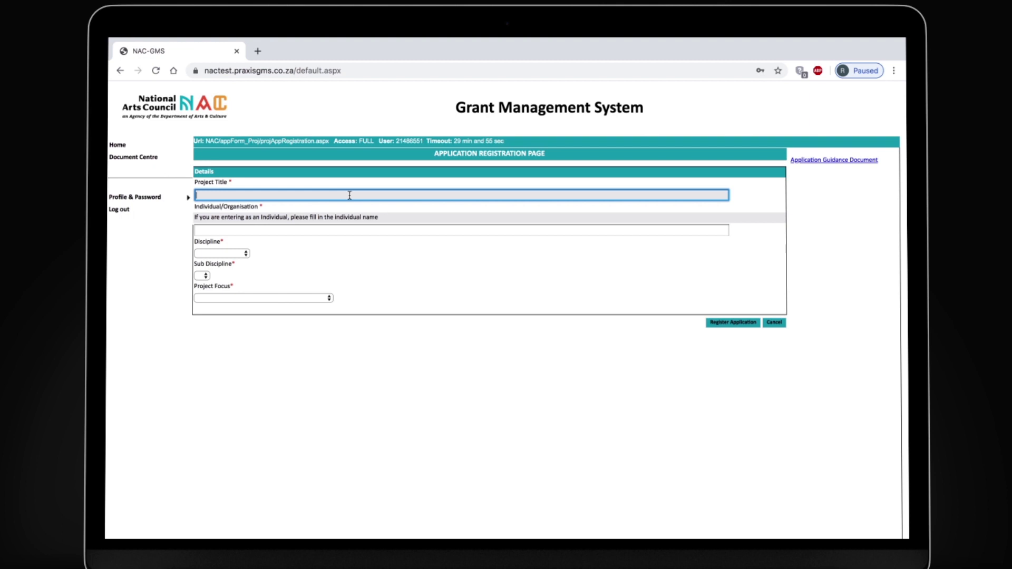
pyautogui.write('Project Example')
pyautogui.press('Tab')
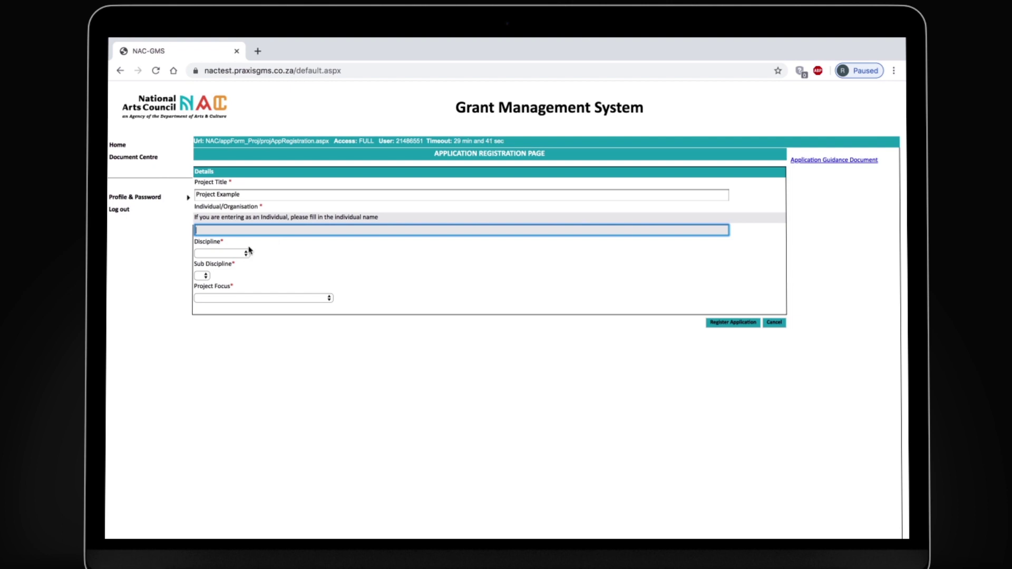
pyautogui.write('Name Surname')
# Step: Choose Music, Musical theatre and the arts platforms and festivals focus, then register the application
pyautogui.click(222, 253)
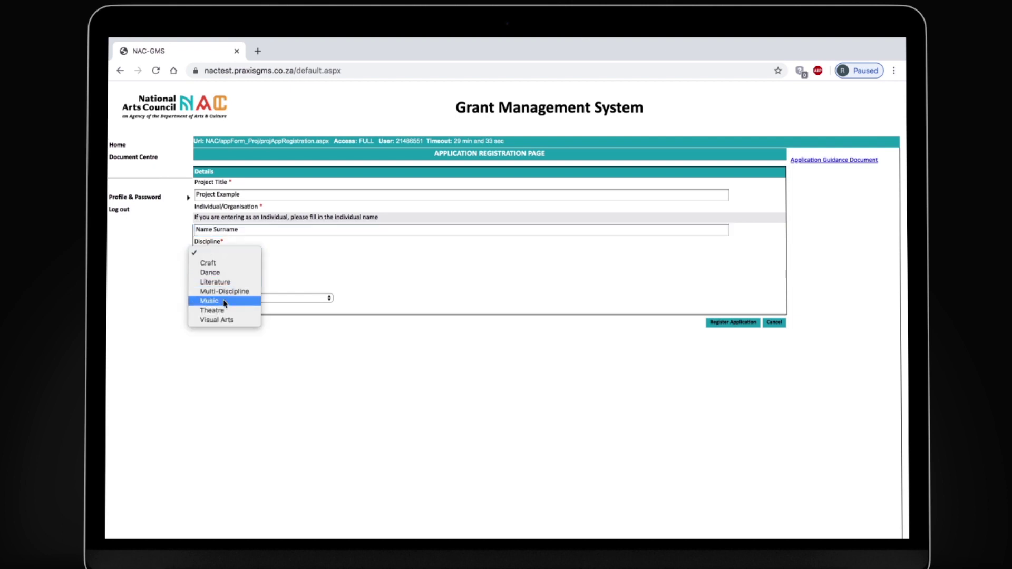
pyautogui.click(226, 299)
pyautogui.click(232, 276)
pyautogui.click(218, 294)
pyautogui.click(264, 298)
pyautogui.click(237, 323)
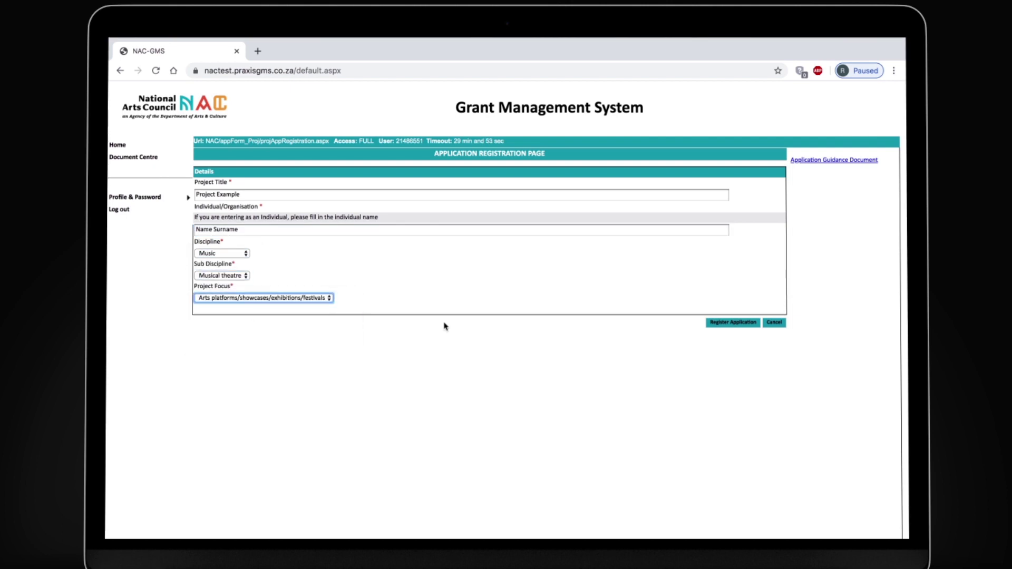
pyautogui.click(724, 322)
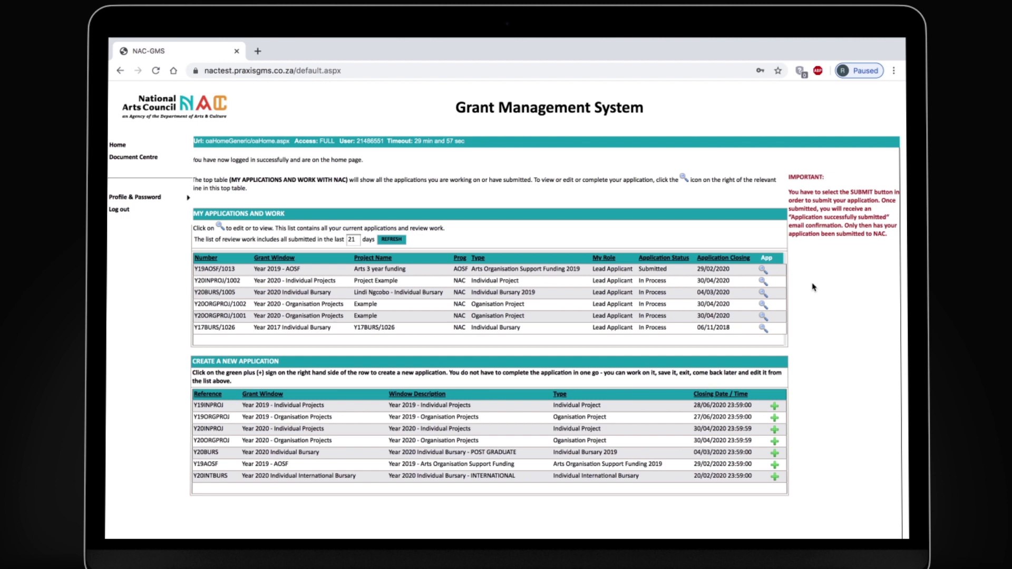
# Step: Open application Y20ORGPROJ/1002 from My Applications and Work and scroll down its form
pyautogui.click(764, 306)
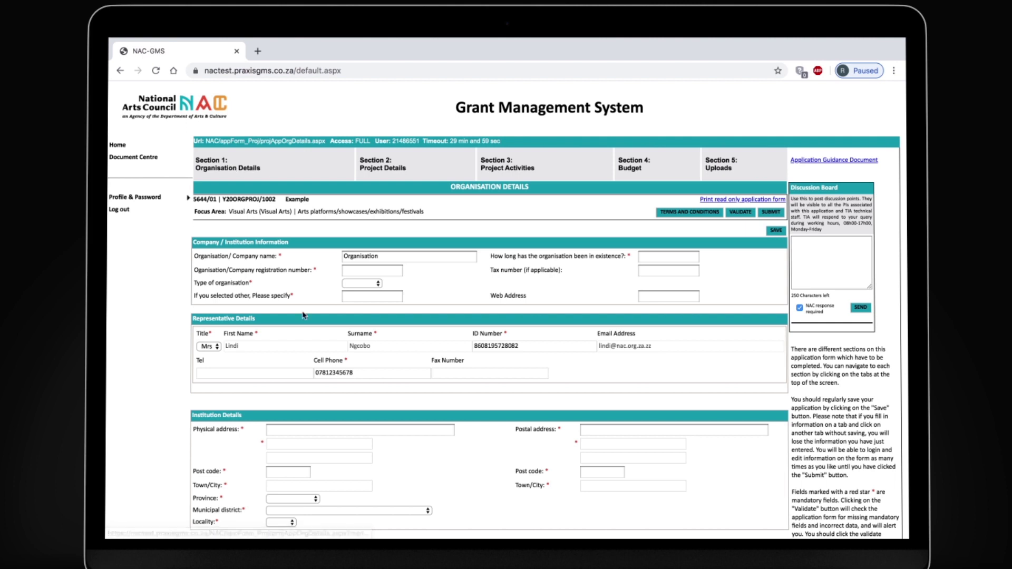
pyautogui.scroll(-8, 305, 316)
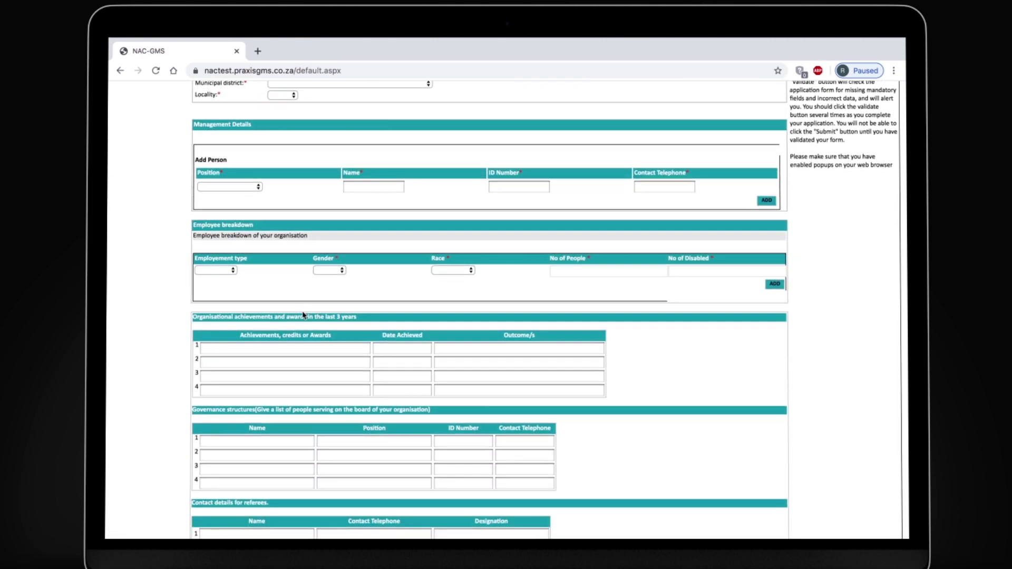
# Step: Add a Management Head 'Example 1' with placeholder ID and phone, then delete that entry
pyautogui.click(259, 189)
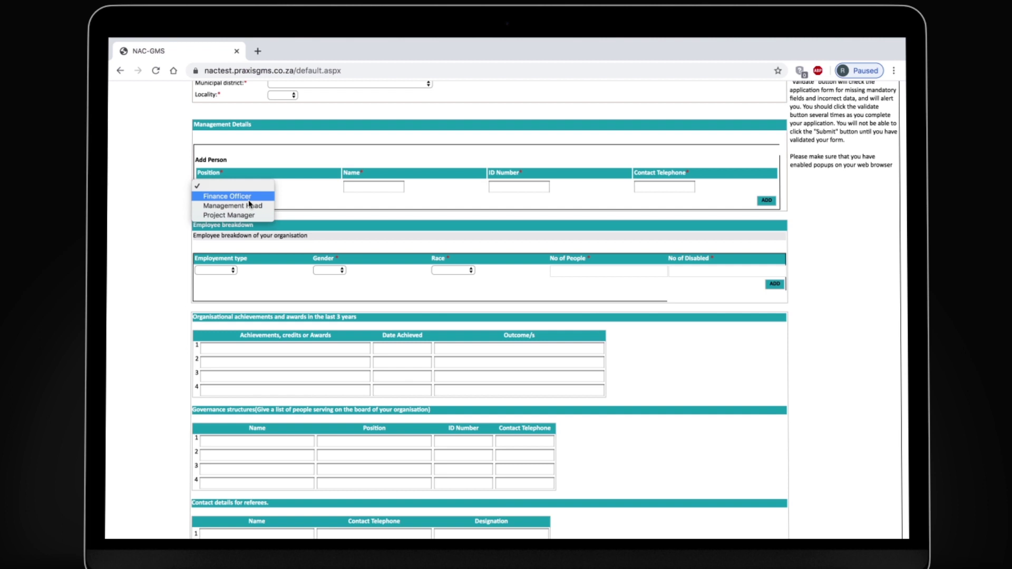
pyautogui.click(232, 206)
pyautogui.click(373, 186)
pyautogui.click(363, 208)
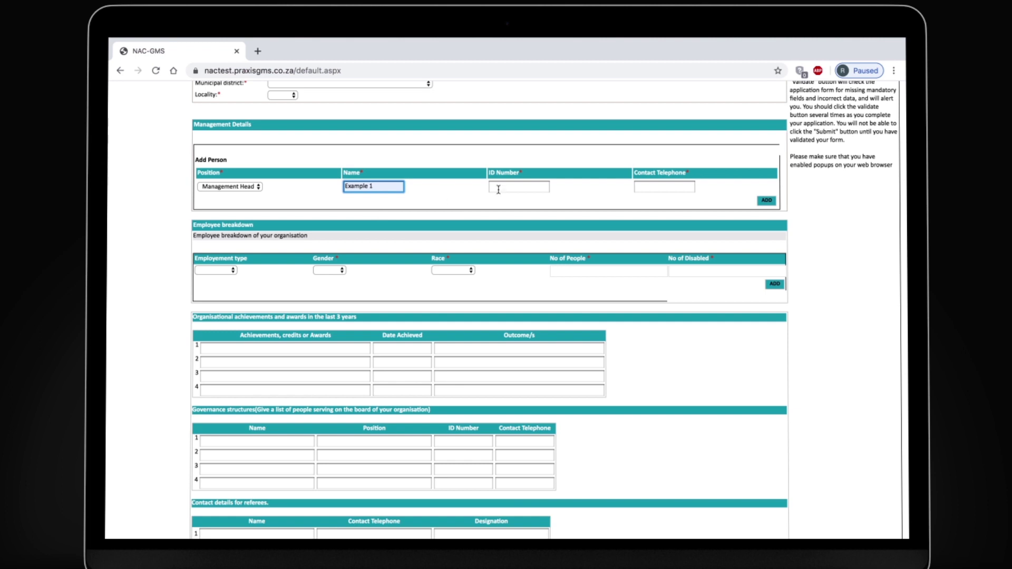
pyautogui.click(498, 189)
pyautogui.write('000000000000')
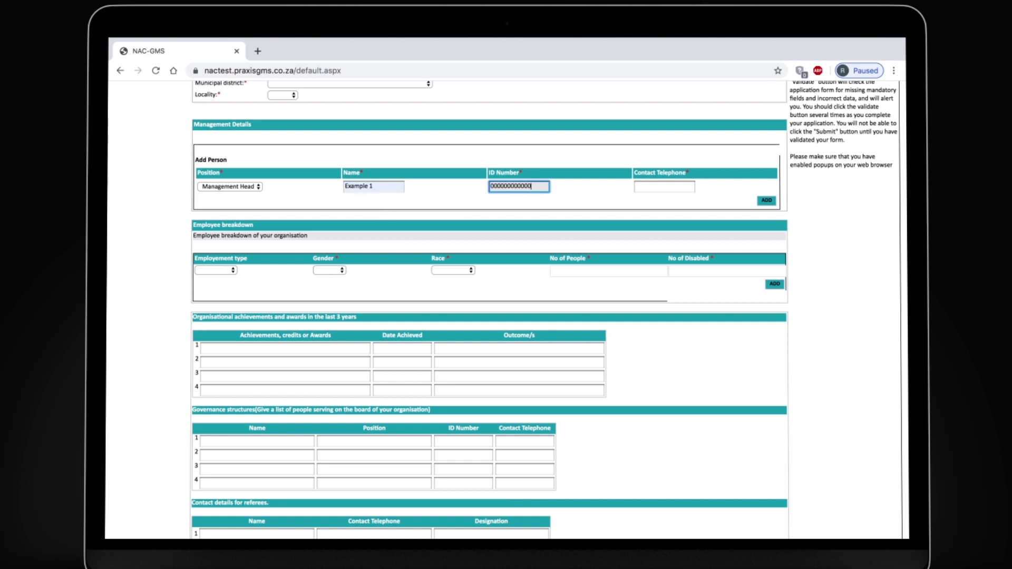
pyautogui.write('0')
pyautogui.press('Tab')
pyautogui.write('0000000000')
pyautogui.click(767, 201)
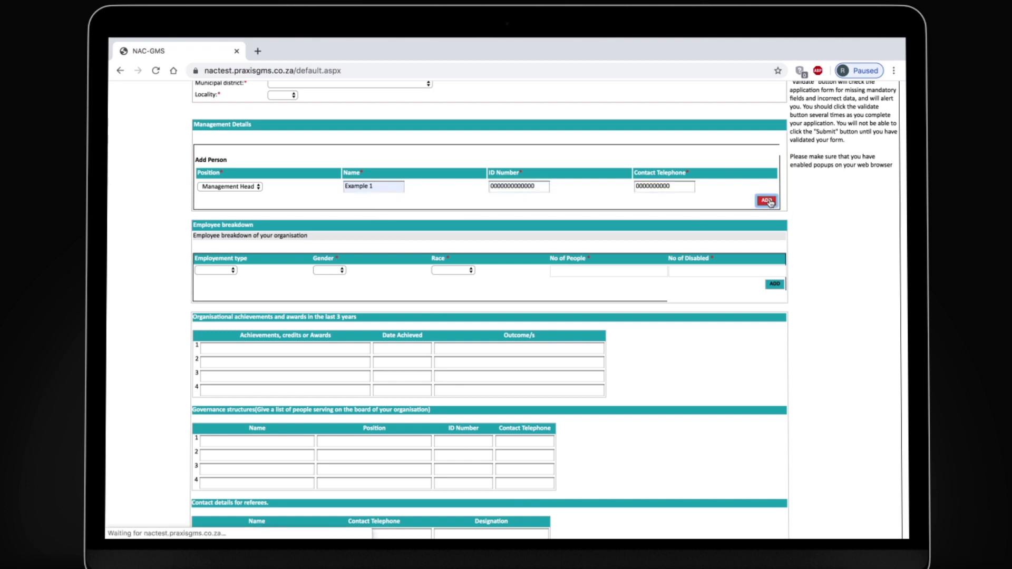
pyautogui.click(776, 193)
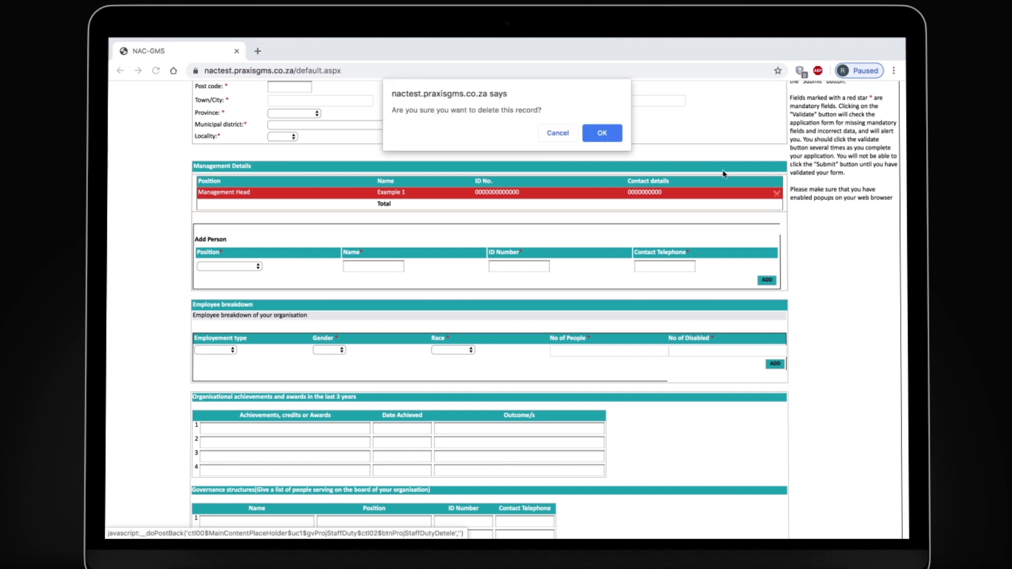
pyautogui.click(596, 136)
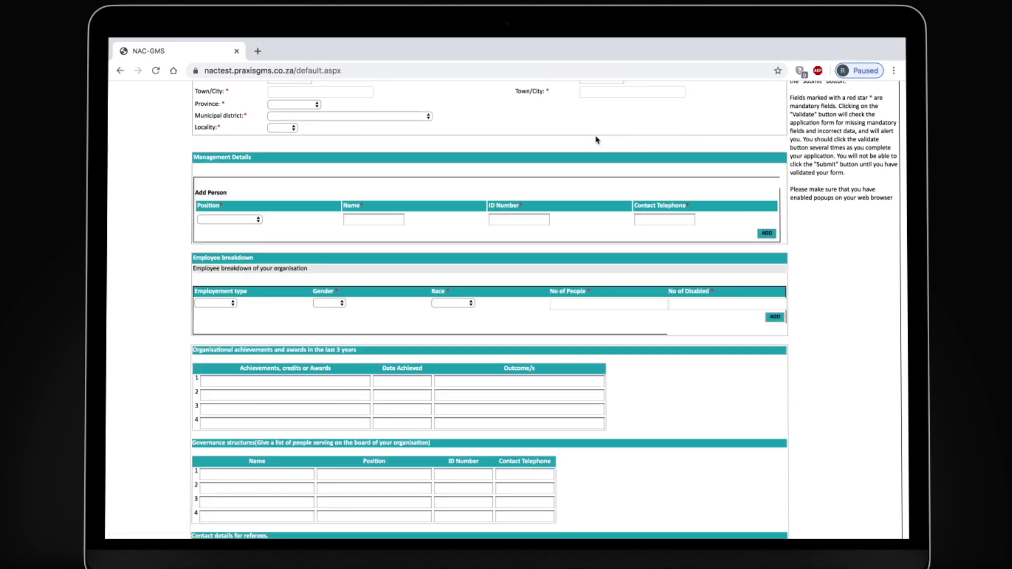
# Step: Add an employee breakdown row: Full time, Female, COLOURED, 3 people, 0 disabled
pyautogui.click(216, 316)
pyautogui.click(213, 327)
pyautogui.click(330, 316)
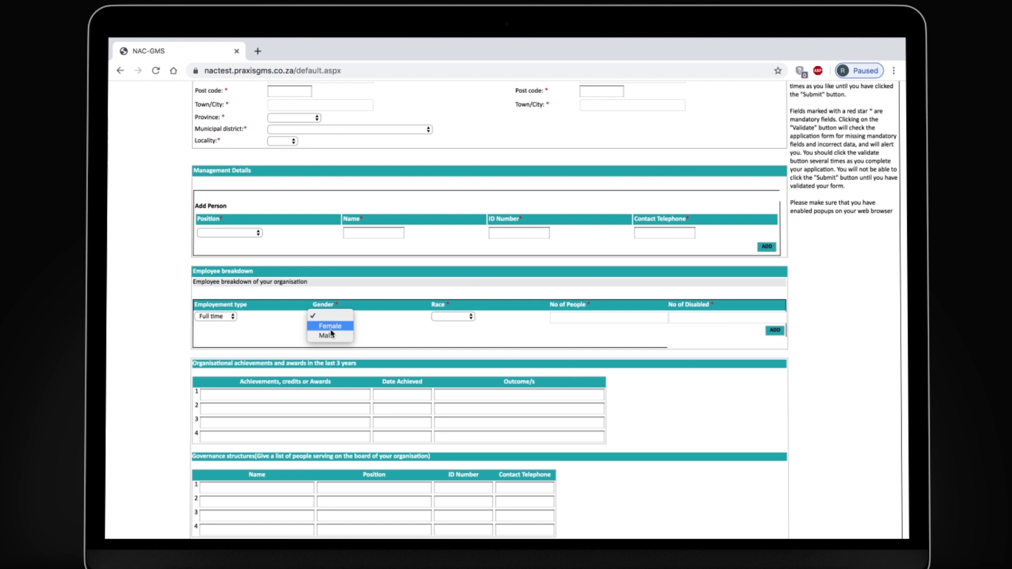
pyautogui.click(330, 327)
pyautogui.click(452, 317)
pyautogui.click(452, 335)
pyautogui.click(552, 317)
pyautogui.write('3')
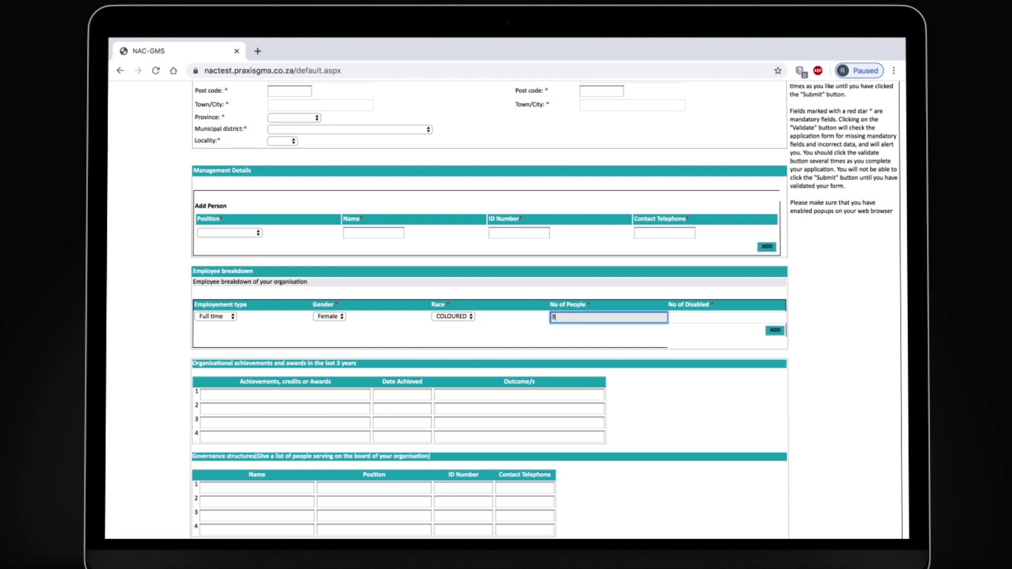
pyautogui.click(688, 317)
pyautogui.write('0')
pyautogui.click(778, 331)
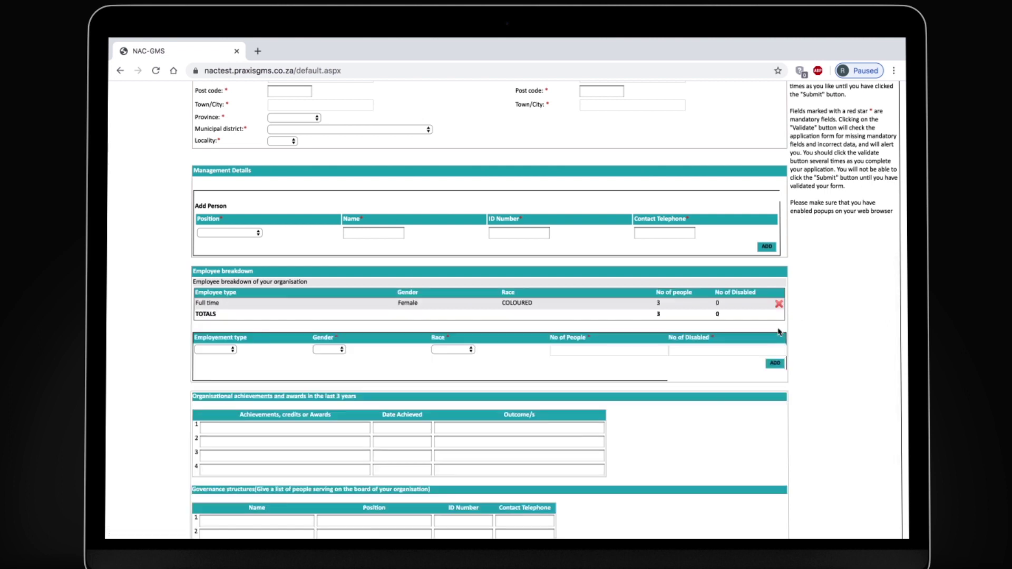
pyautogui.scroll(15, 779, 332)
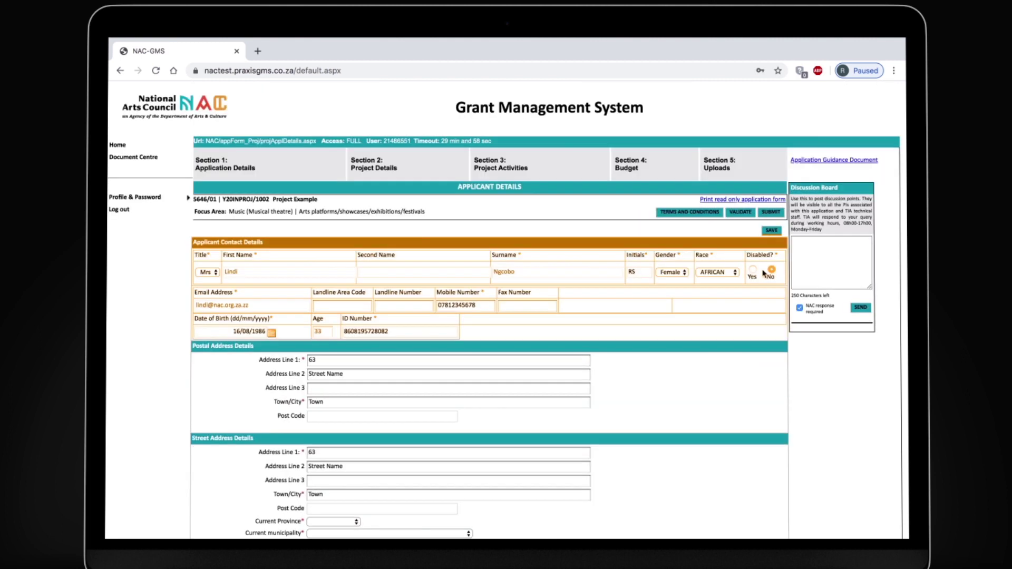
# Step: Switch the application form to the Section 2: Project Details tab
pyautogui.click(432, 167)
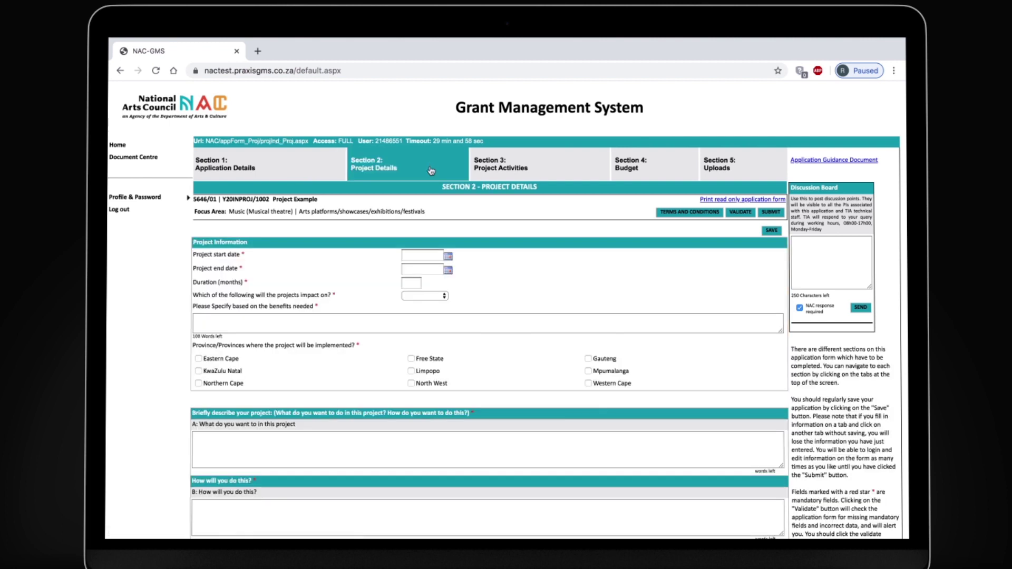
# Step: Set project dates 04/02/2020–18/02/2020, 10 months duration, Educational impact and Gauteng province
pyautogui.click(448, 257)
pyautogui.click(441, 297)
pyautogui.click(449, 270)
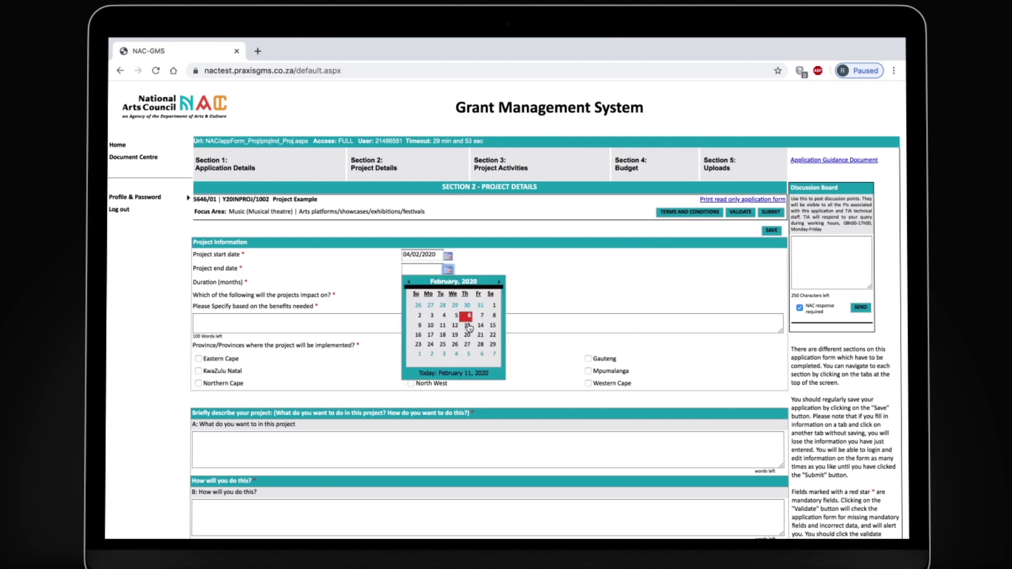
pyautogui.click(483, 345)
pyautogui.click(411, 283)
pyautogui.write('10')
pyautogui.click(422, 296)
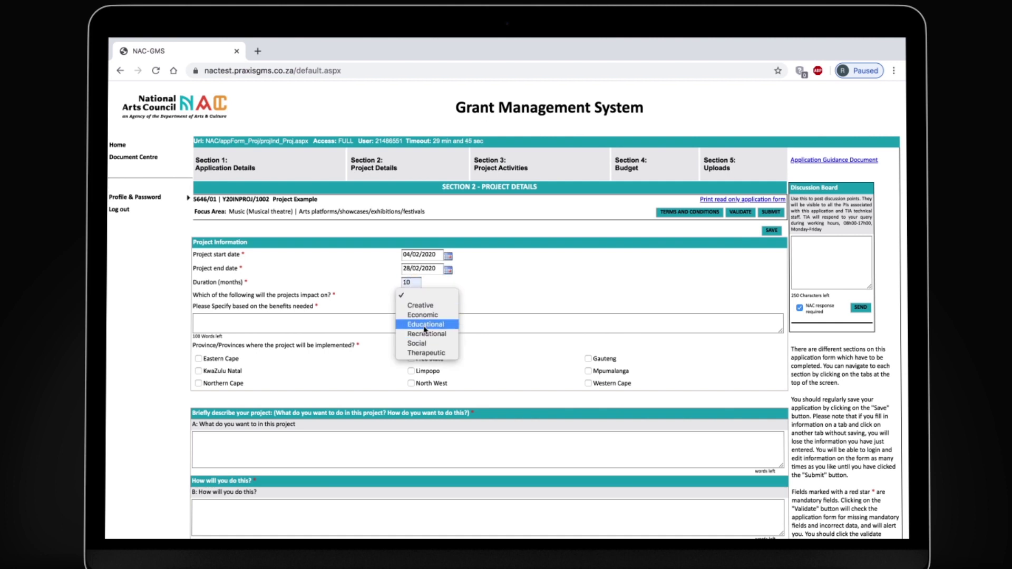
pyautogui.click(426, 324)
pyautogui.click(588, 359)
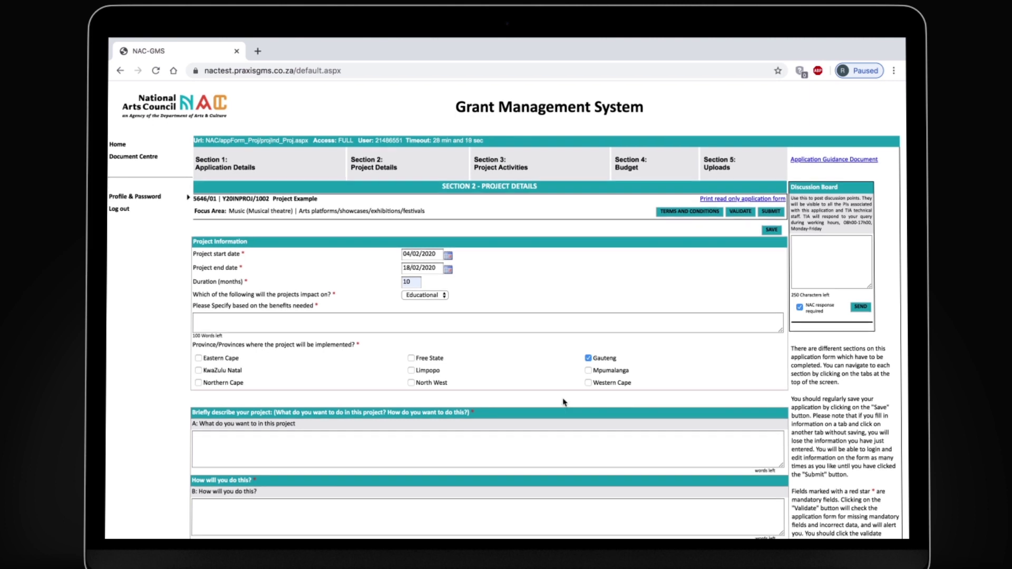
# Step: Add a Female, INDIAN direct beneficiary row of 3 people, 0 disabled, and save the section
pyautogui.scroll(-10, 562, 405)
pyautogui.click(250, 358)
pyautogui.click(211, 367)
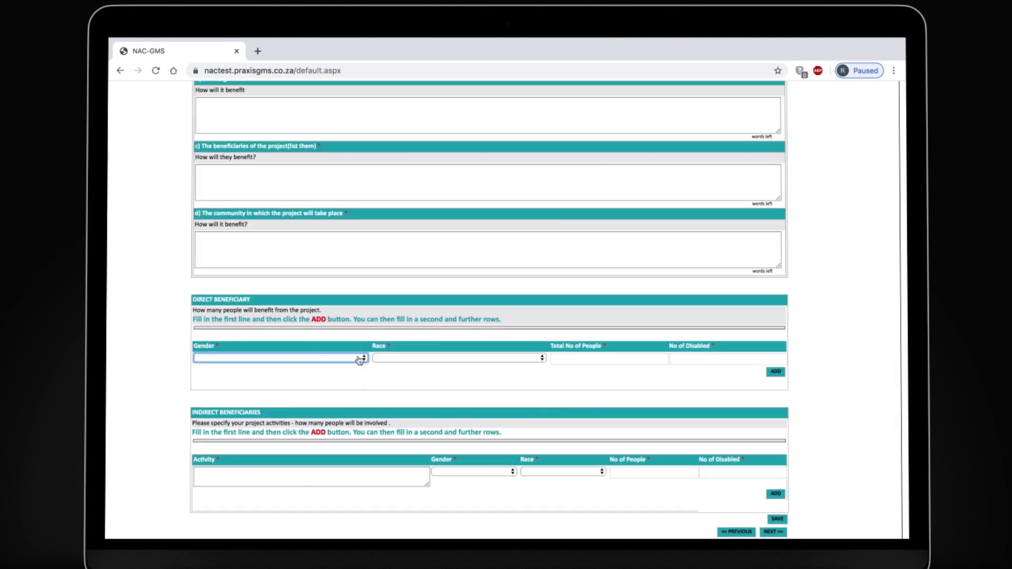
pyautogui.click(392, 359)
pyautogui.click(451, 377)
pyautogui.click(573, 359)
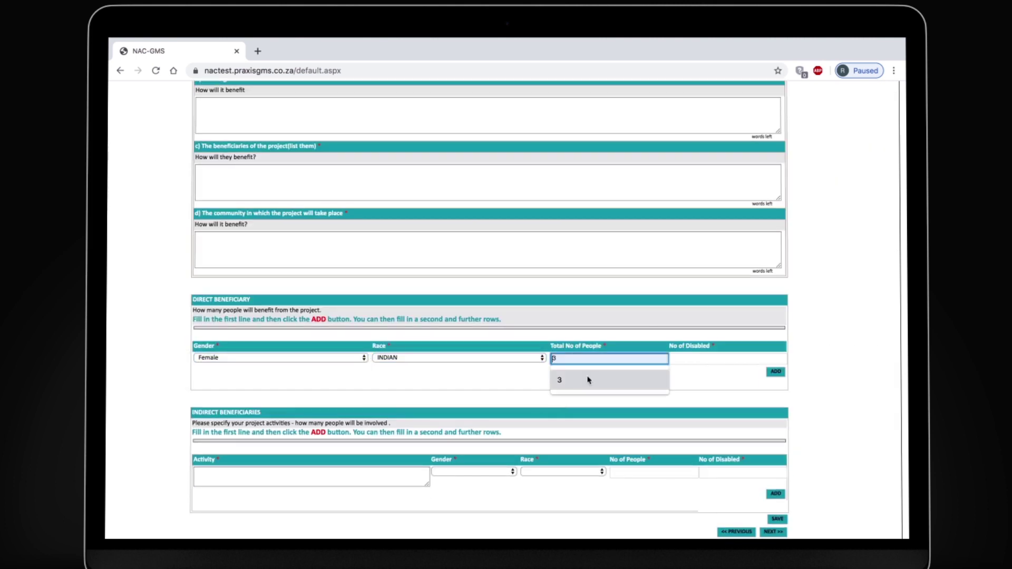
pyautogui.click(587, 379)
pyautogui.click(685, 358)
pyautogui.click(689, 380)
pyautogui.click(776, 373)
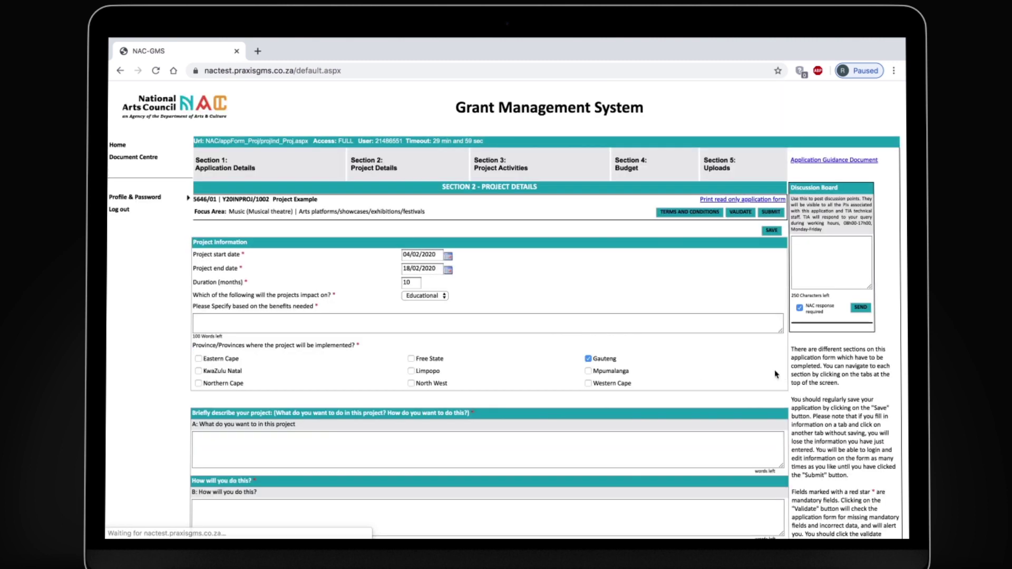
pyautogui.click(778, 520)
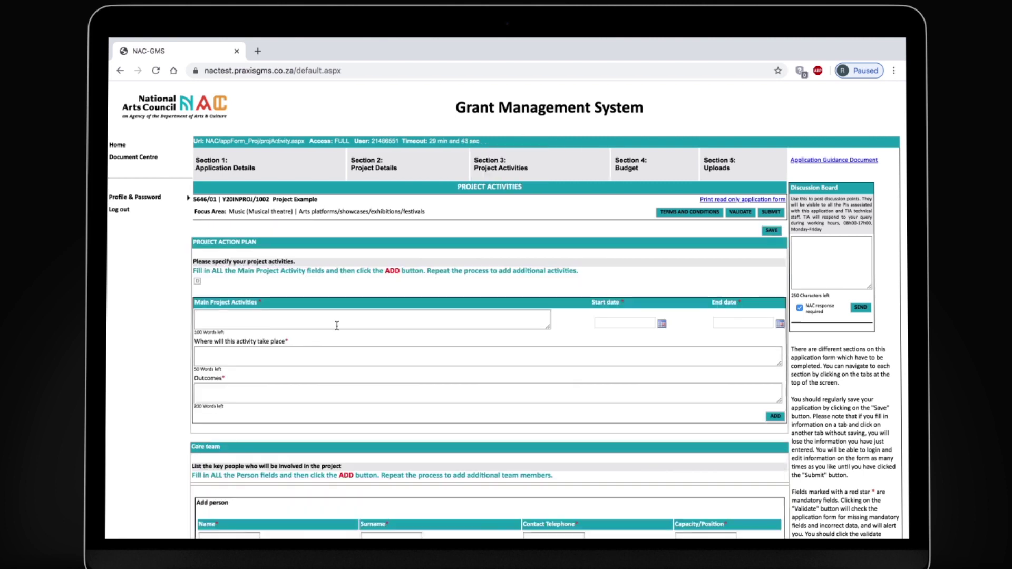
pyautogui.click(371, 319)
# Step: Add activity 'Main Project Activities' dated 05/02/2020–20/02/2020 with location and expected outcome text
pyautogui.write('Main Project Activities')
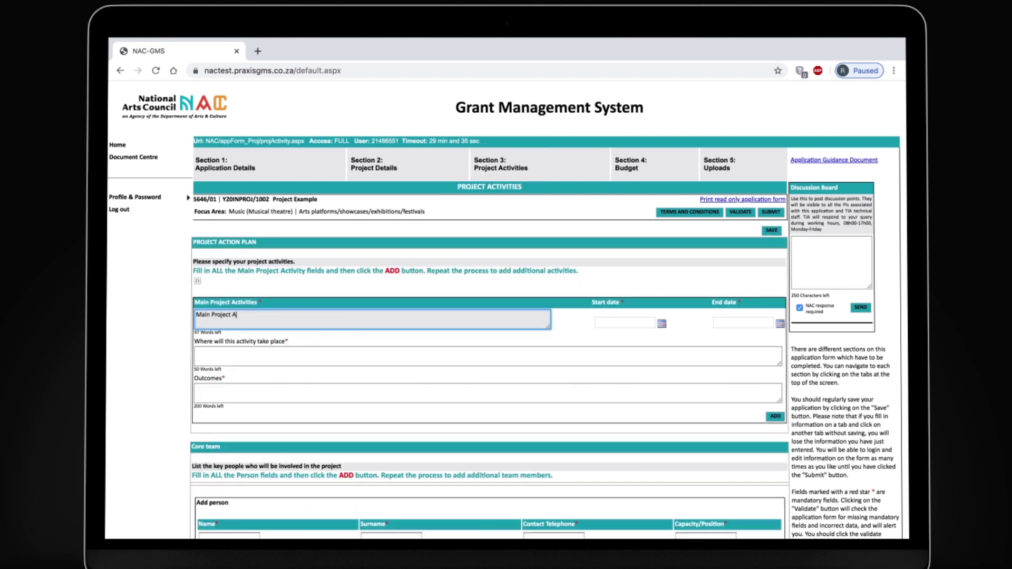
pyautogui.click(625, 322)
pyautogui.click(743, 322)
pyautogui.click(485, 357)
pyautogui.write('Where will it take place?')
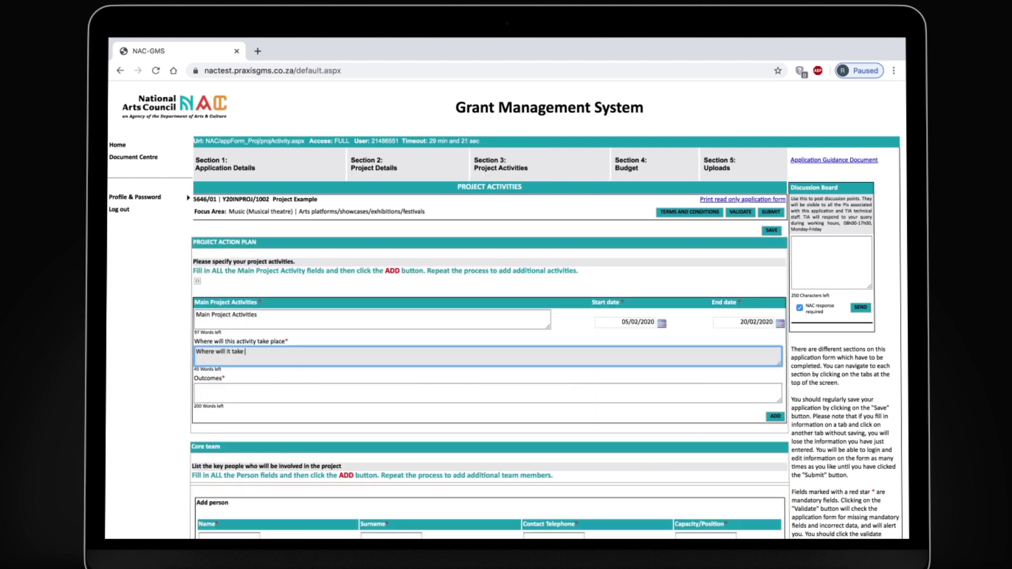
pyautogui.press('Tab')
pyautogui.write('What is the expected outcome?')
pyautogui.scroll(-1, 485, 316)
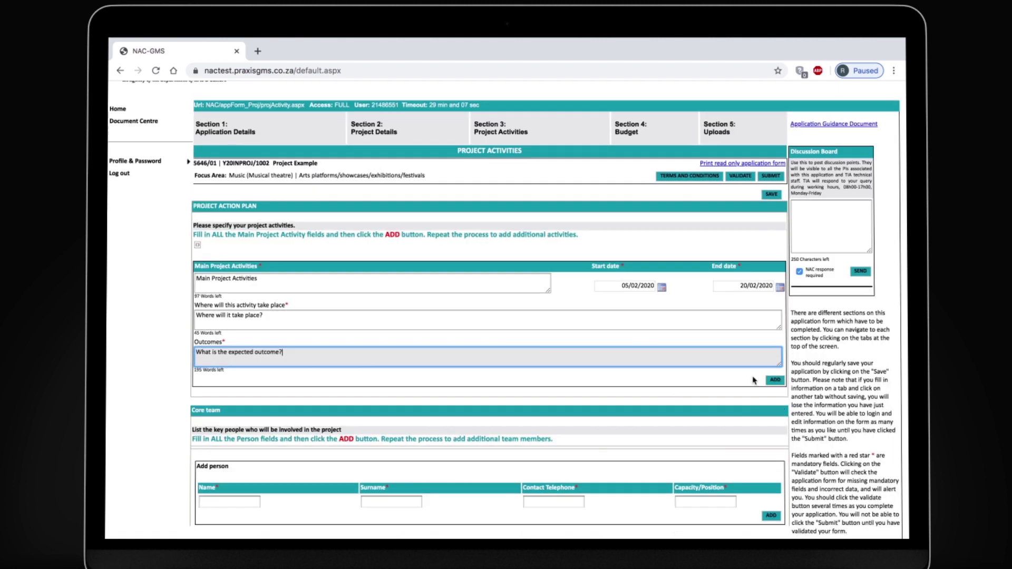
pyautogui.click(774, 379)
# Step: Add core team member Name Surname with a placeholder phone number in the Manager capacity
pyautogui.write('Name')
pyautogui.press('Tab')
pyautogui.write('Surname')
pyautogui.press('Tab')
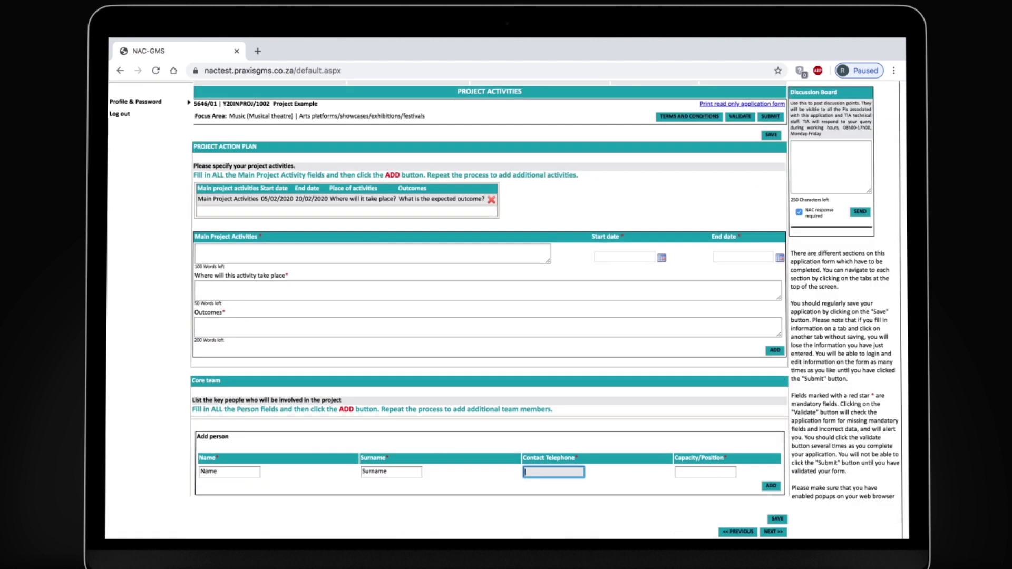
pyautogui.write('0000000000')
pyautogui.press('Tab')
pyautogui.write('Position')
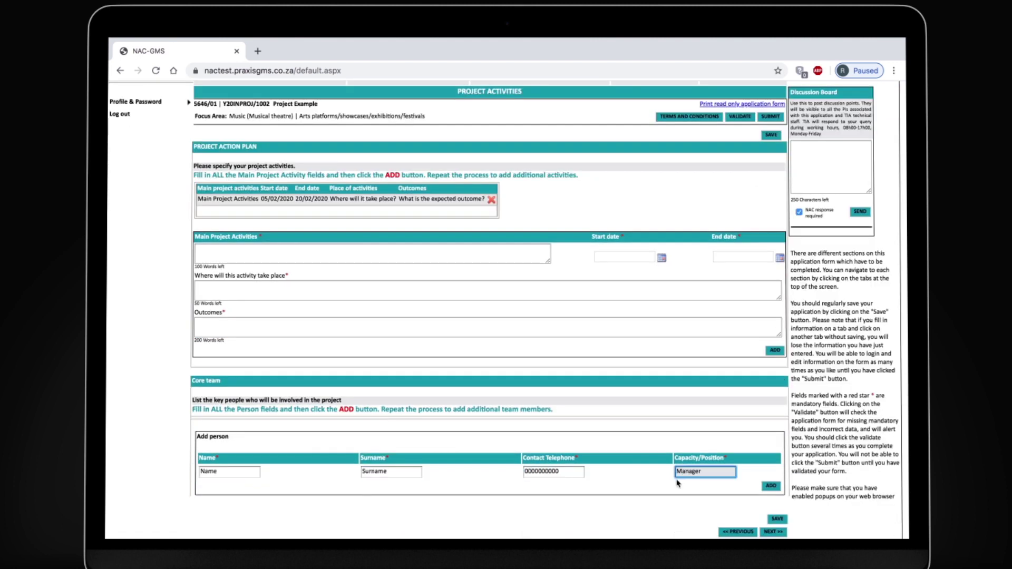
pyautogui.press('Return')
pyautogui.scroll(-2, 703, 395)
pyautogui.scroll(-2, 704, 398)
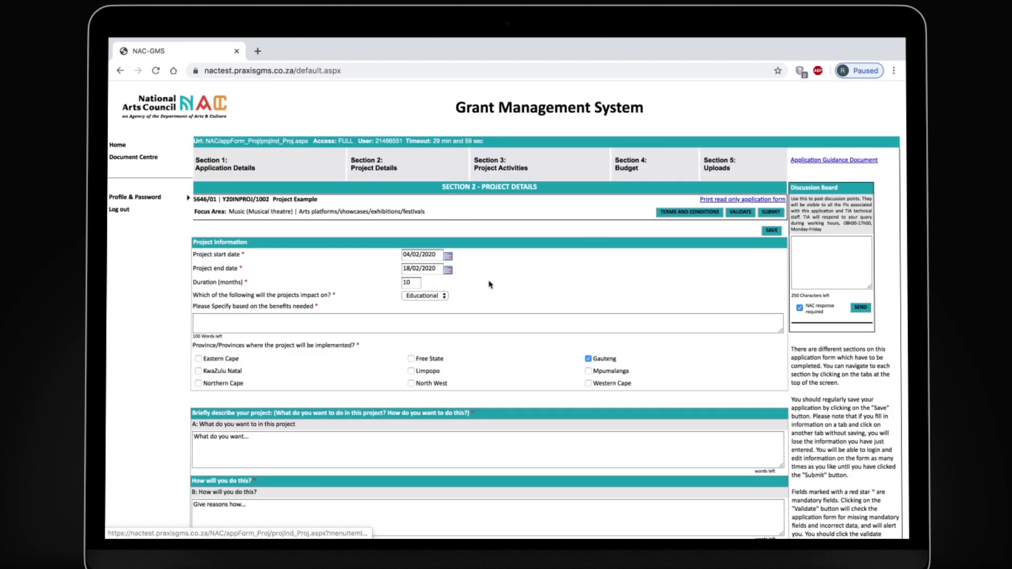
pyautogui.scroll(-15, 490, 286)
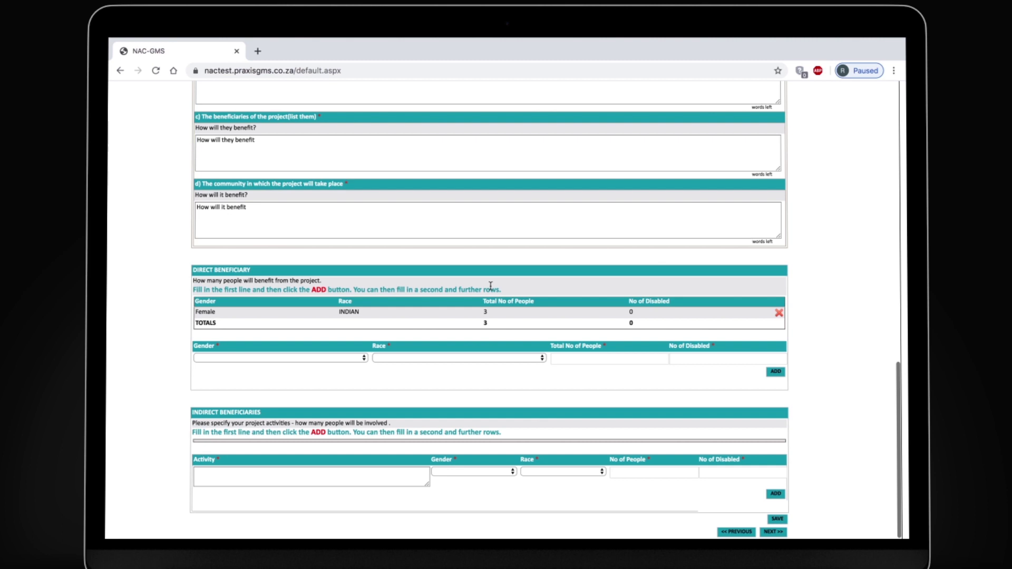
# Step: Add an indirect beneficiary row for 'Manager': Female, COLOURED, 1 person, 0 disabled
pyautogui.click(299, 473)
pyautogui.write('Manager')
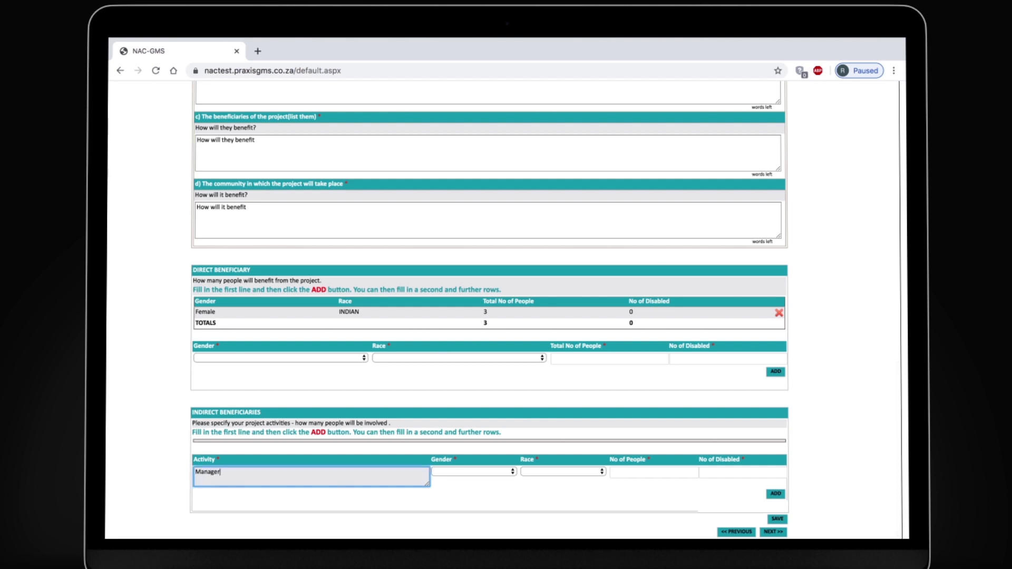
pyautogui.press('Tab')
pyautogui.press('space')
pyautogui.press('Return')
pyautogui.press('Tab')
pyautogui.press('space')
pyautogui.press('Down')
pyautogui.press('Return')
pyautogui.press('Tab')
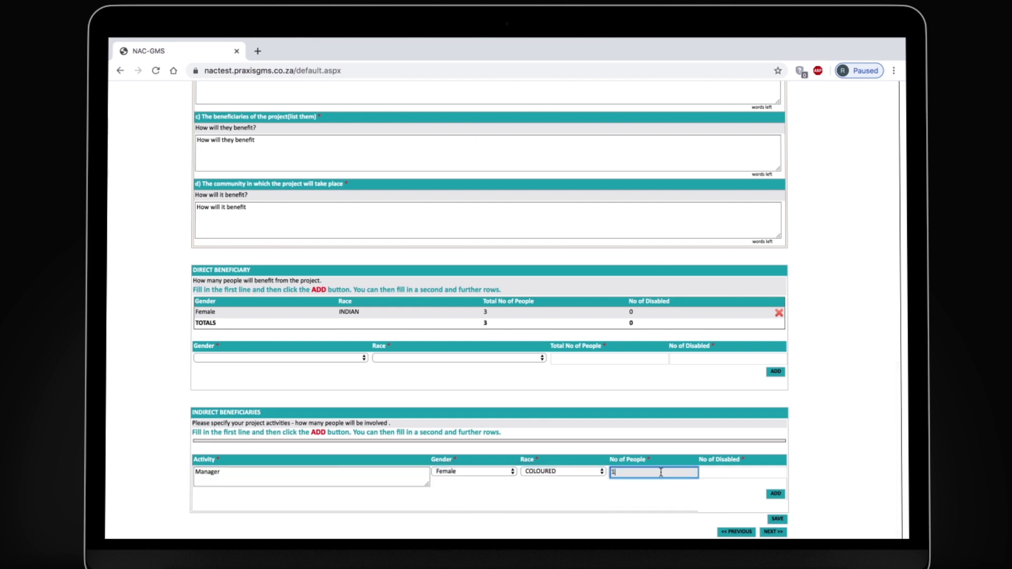
pyautogui.write('1')
pyautogui.press('Tab')
pyautogui.write('0')
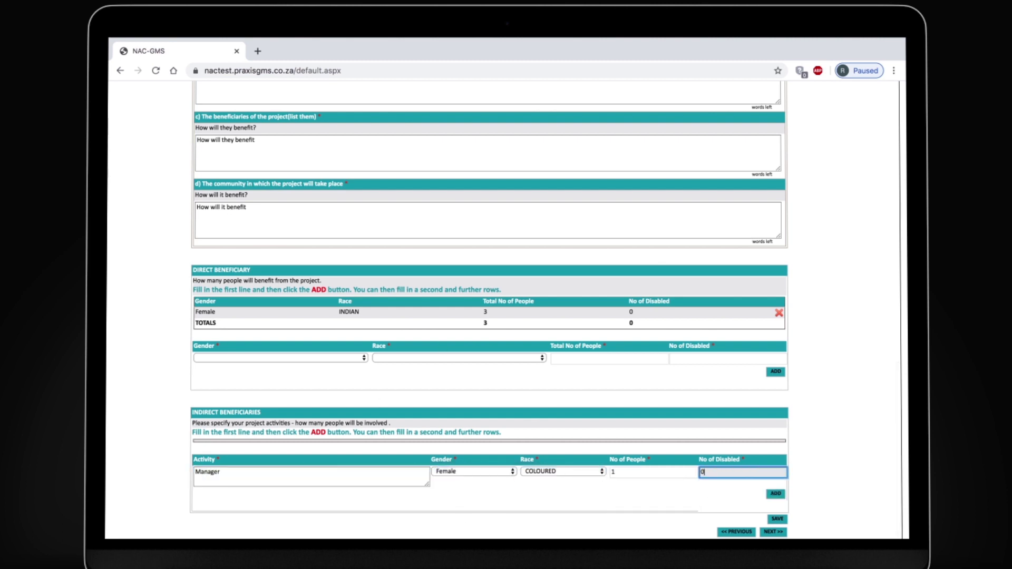
pyautogui.click(776, 494)
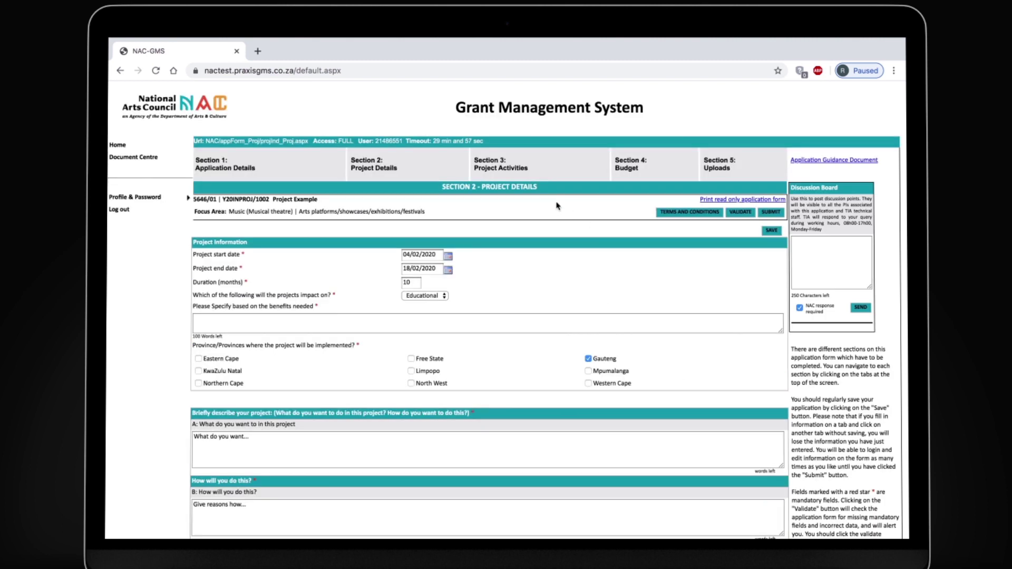
# Step: In the Budget section, enter an 'Example Costs' line: 1000 project amount, 500 requested
pyautogui.click(628, 168)
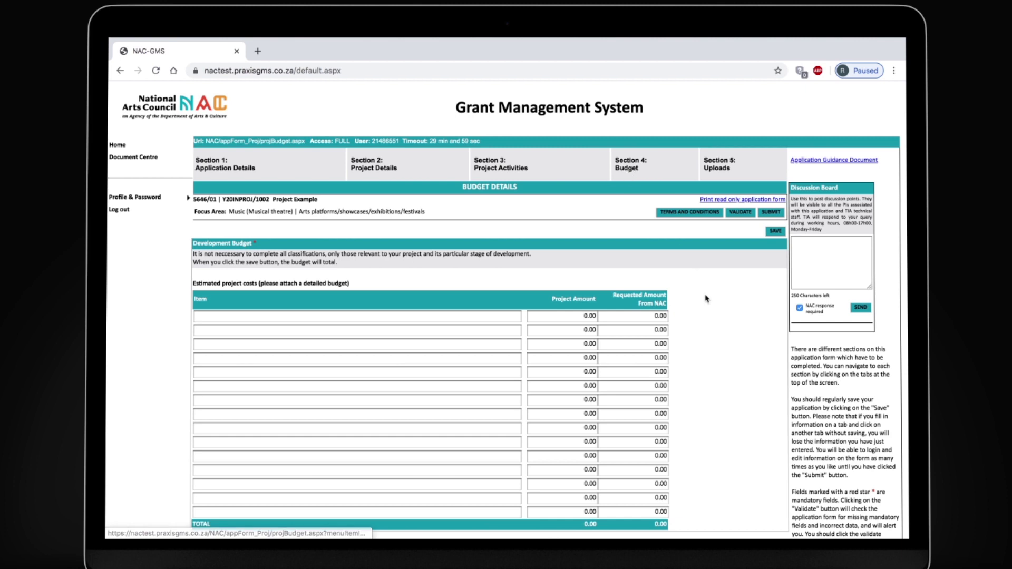
pyautogui.write('Example Costs')
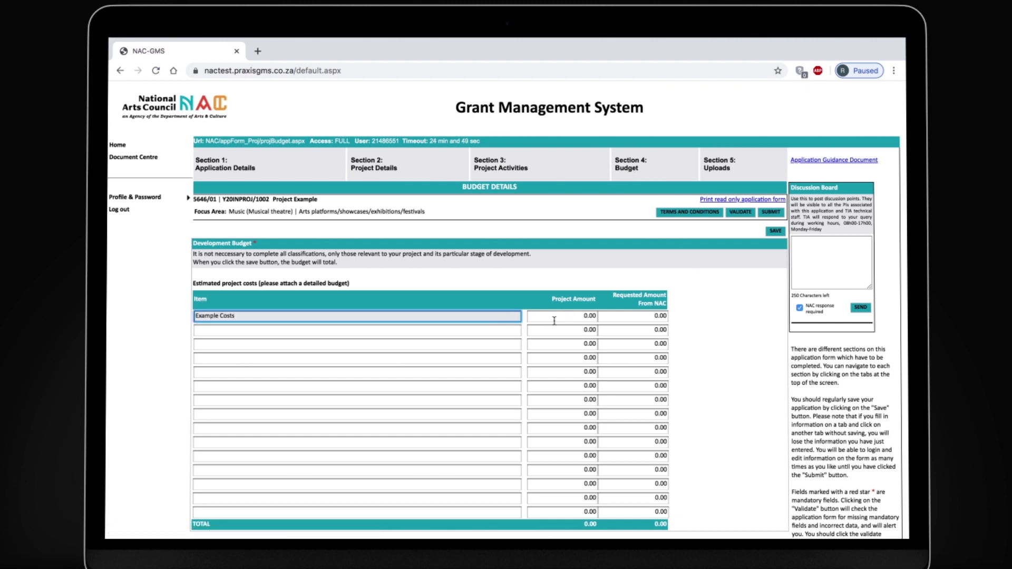
pyautogui.click(568, 317)
pyautogui.write('1000')
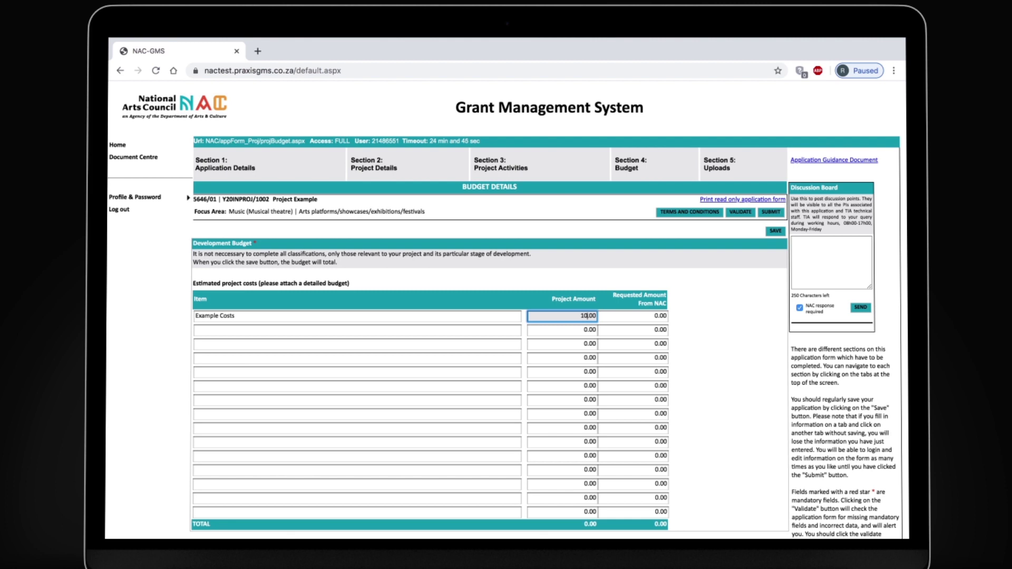
pyautogui.press('Tab')
pyautogui.write('50')
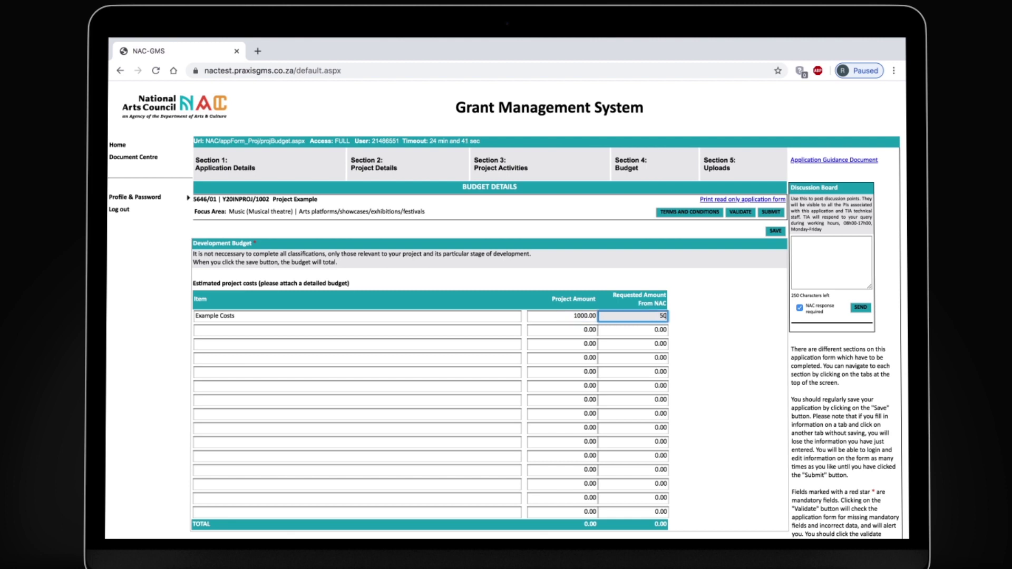
pyautogui.write('0')
# Step: Add a second 'Example Costs' budget line requesting 10000
pyautogui.click(420, 331)
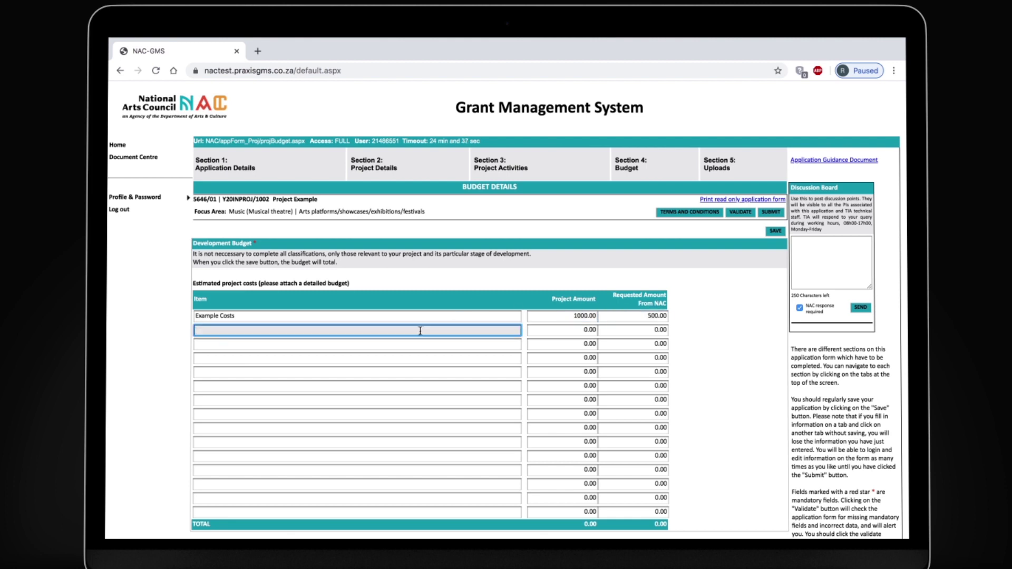
pyautogui.write('Example Costs')
pyautogui.click(589, 330)
pyautogui.press('Tab')
pyautogui.write('10000')
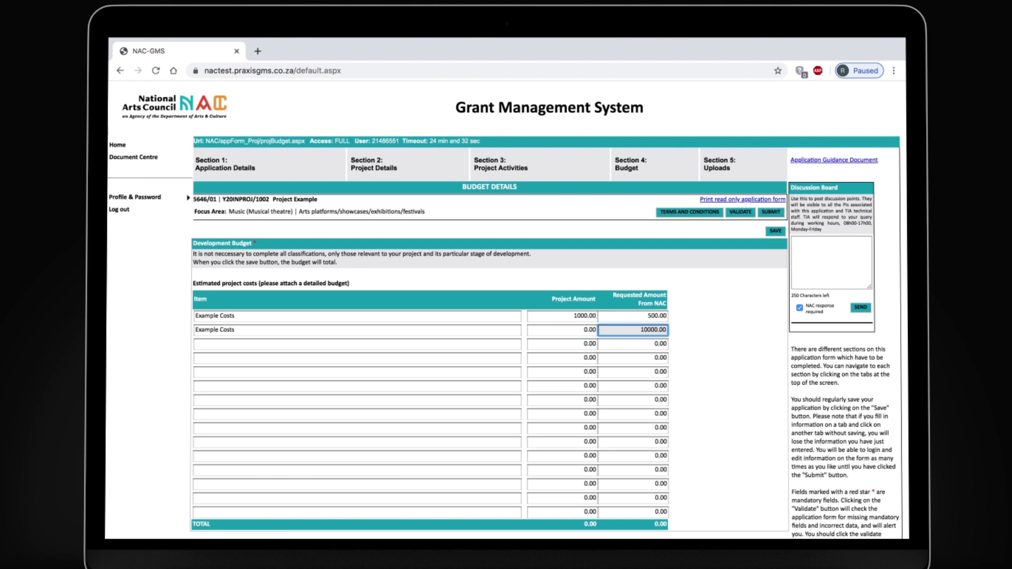
pyautogui.scroll(-7, 696, 321)
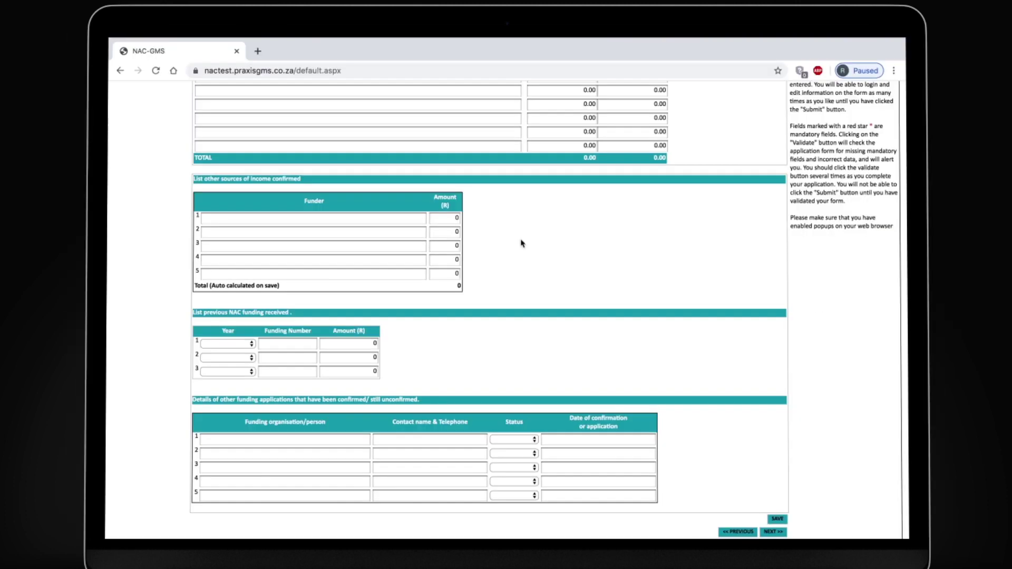
# Step: List Example Funder with 2000 confirmed income, then validate the application and close the report
pyautogui.click(375, 221)
pyautogui.write('Example Funder')
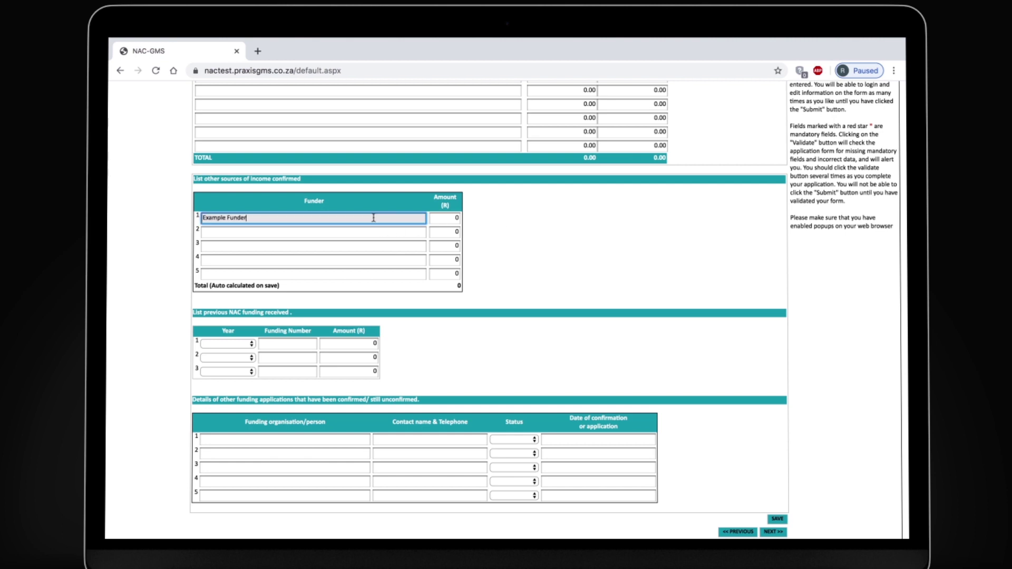
pyautogui.click(443, 221)
pyautogui.write('2000')
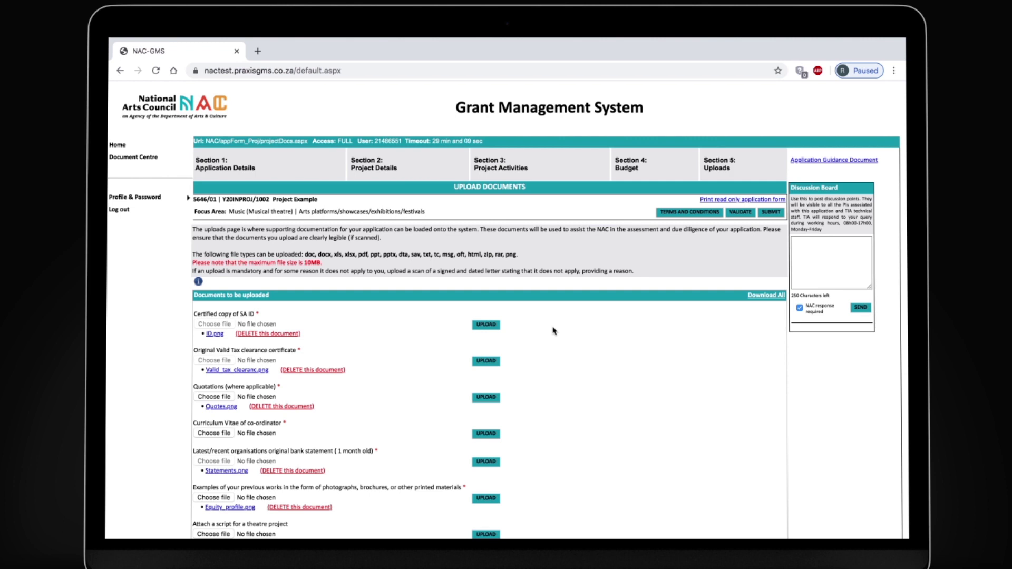
pyautogui.click(741, 213)
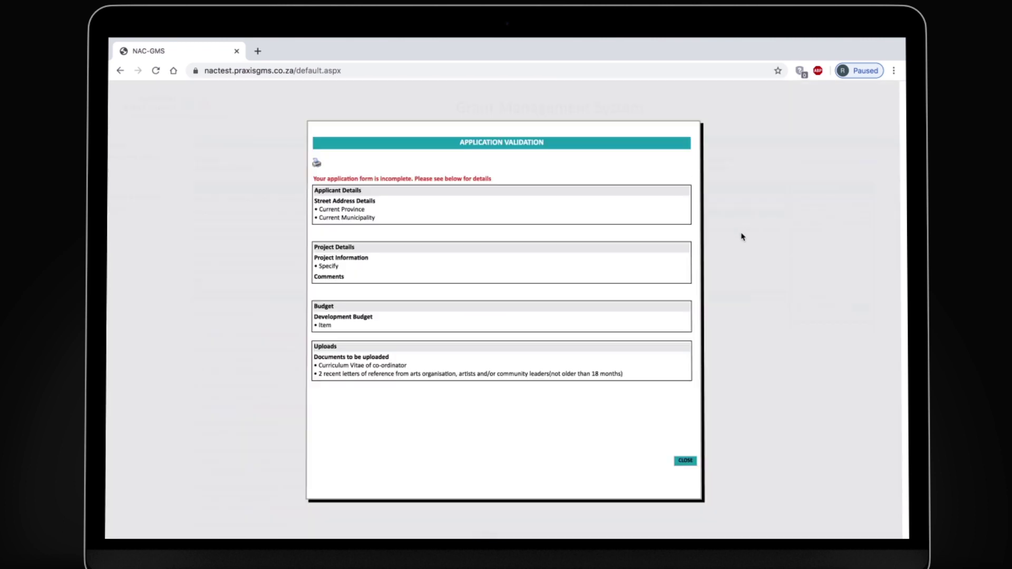
pyautogui.click(686, 460)
# Step: Submit the grant application once validation reports all five sections complete
pyautogui.scroll(-2, 621, 377)
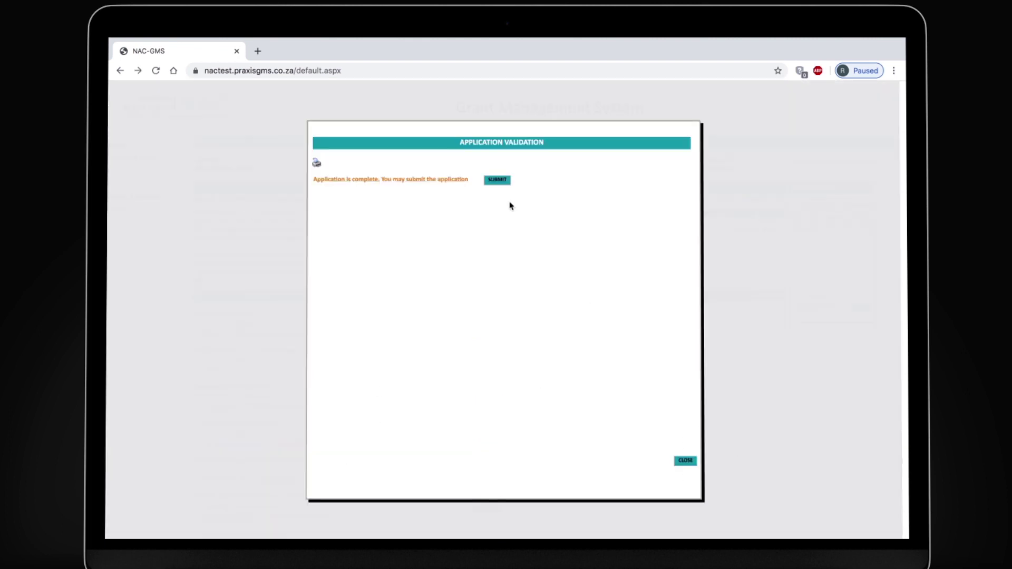
pyautogui.click(497, 180)
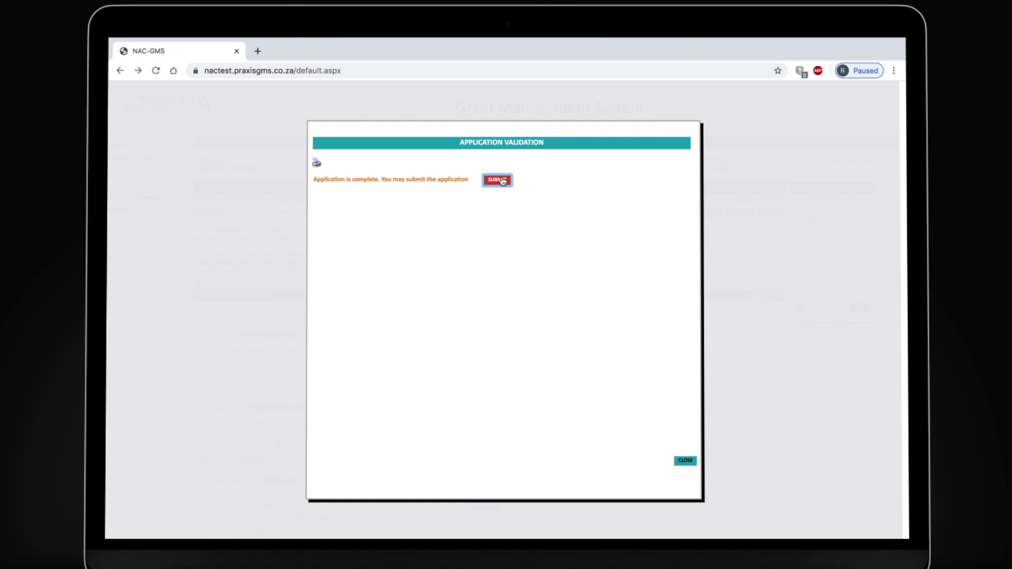